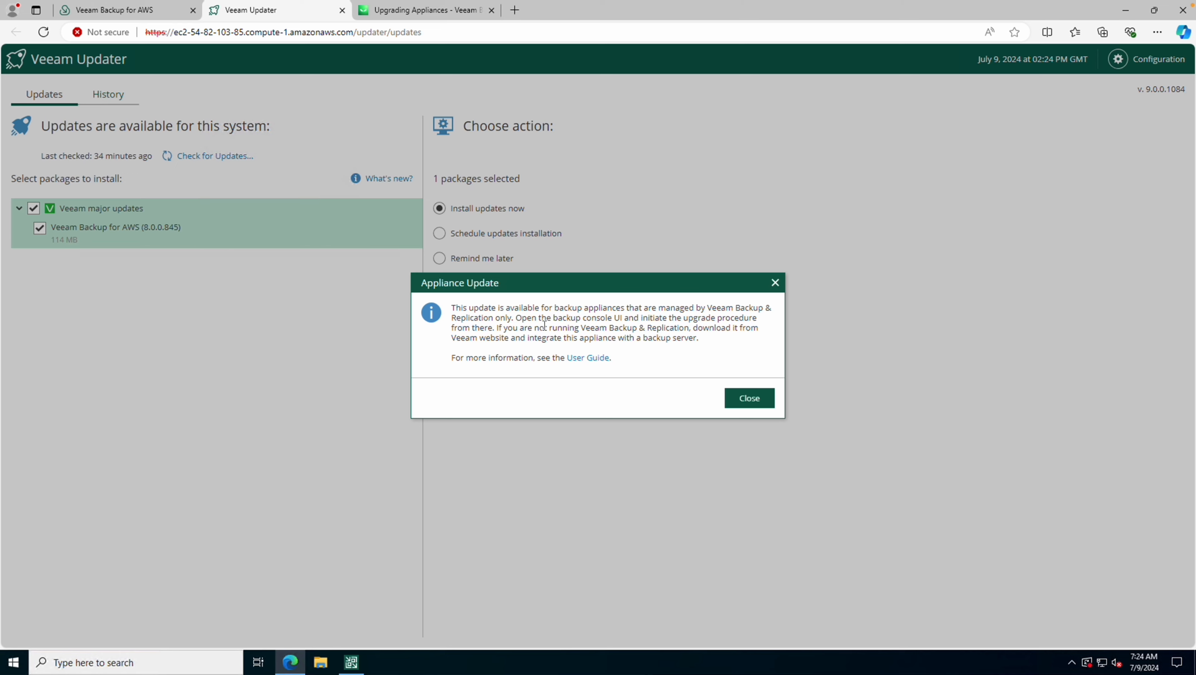
# Dismiss the appliance update notice and follow the Upgrading Appliances guide through Deployment and Installing Plug-In to the Veeam download page.
pyautogui.click(762, 400)
pyautogui.click(444, 18)
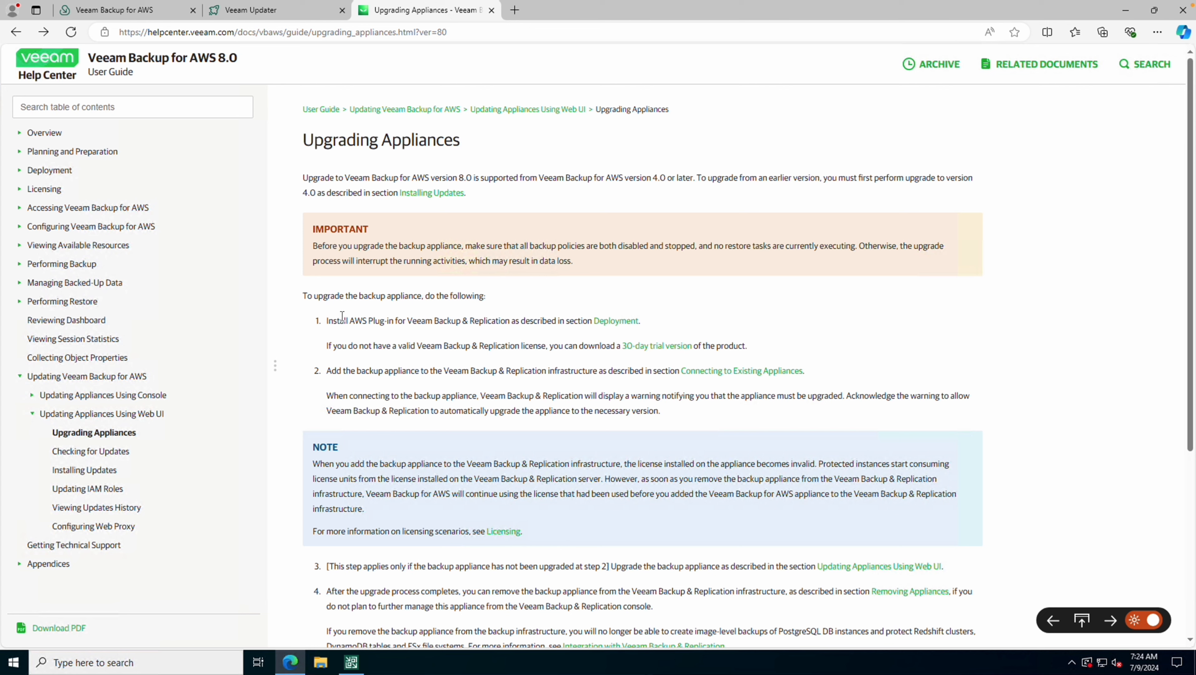
pyautogui.moveTo(362, 320); pyautogui.dragTo(478, 320)
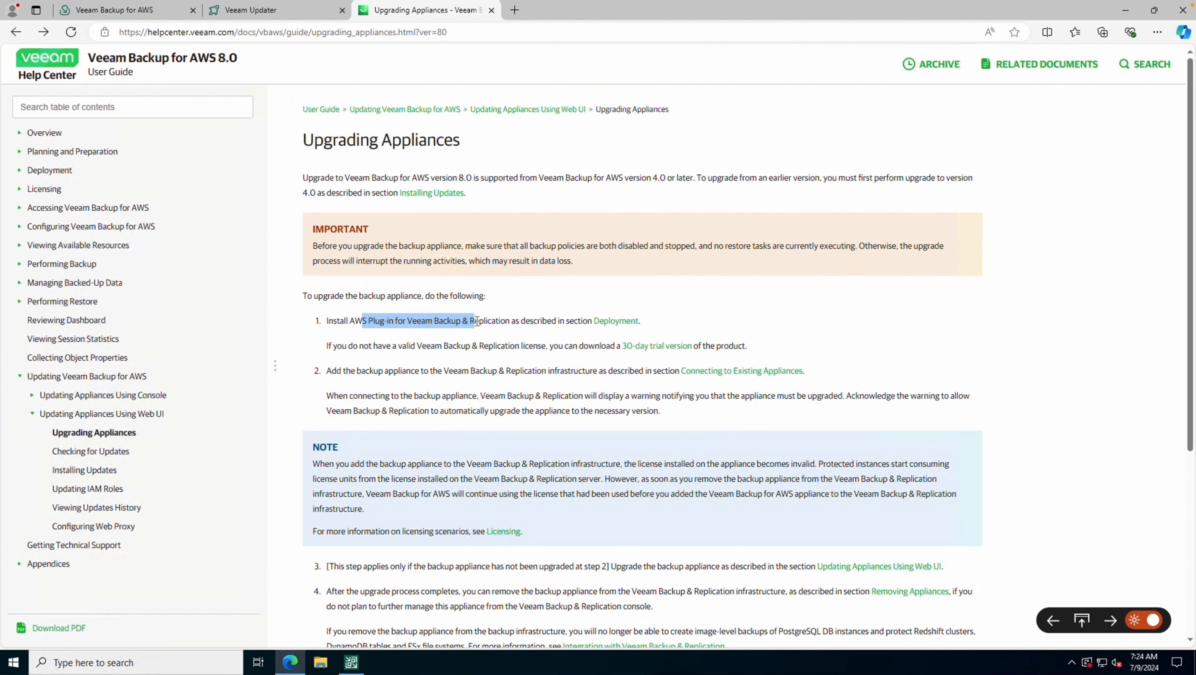
pyautogui.click(478, 321)
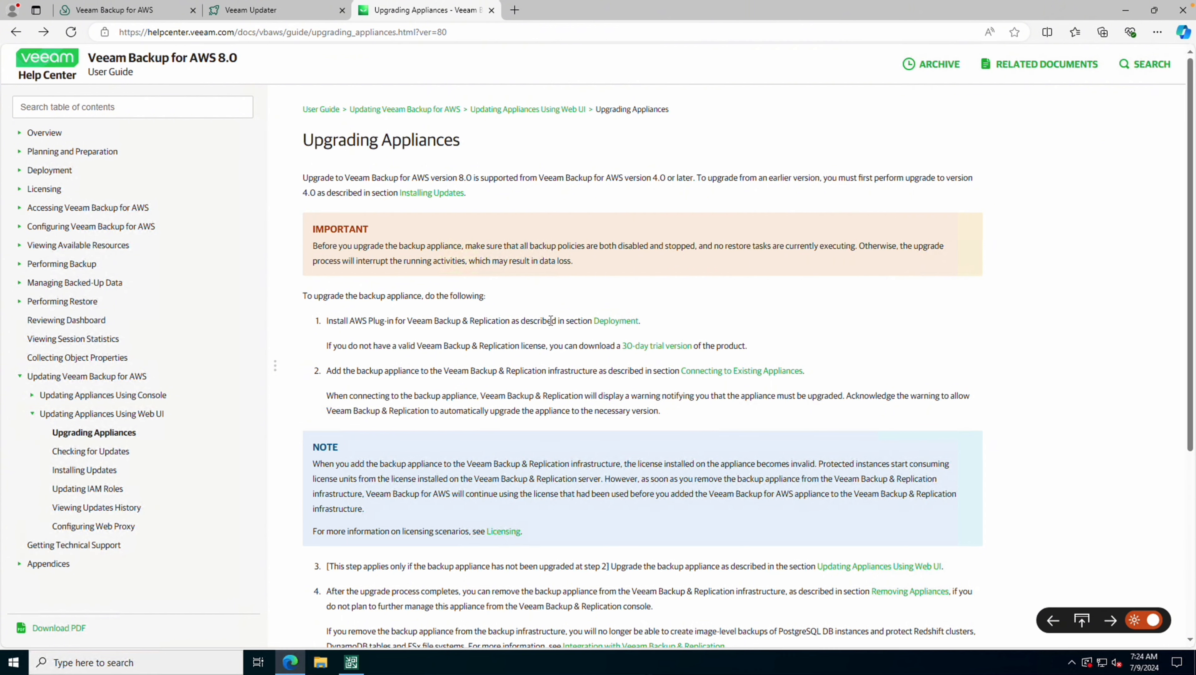
pyautogui.click(624, 322)
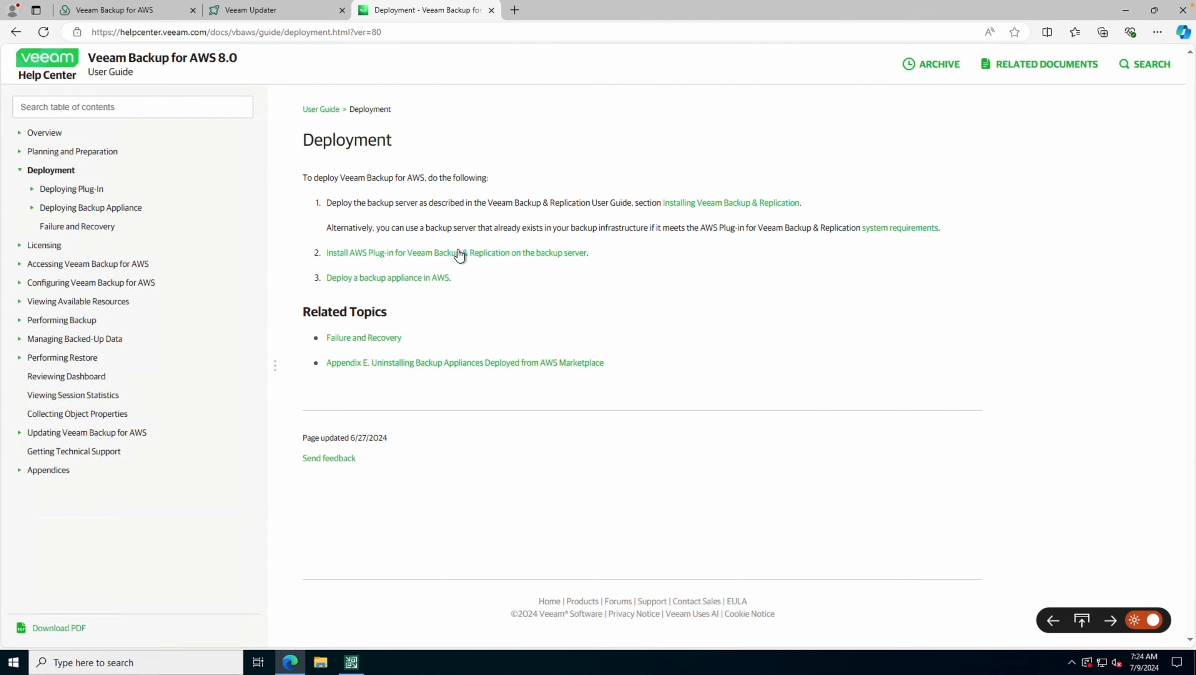
pyautogui.click(458, 253)
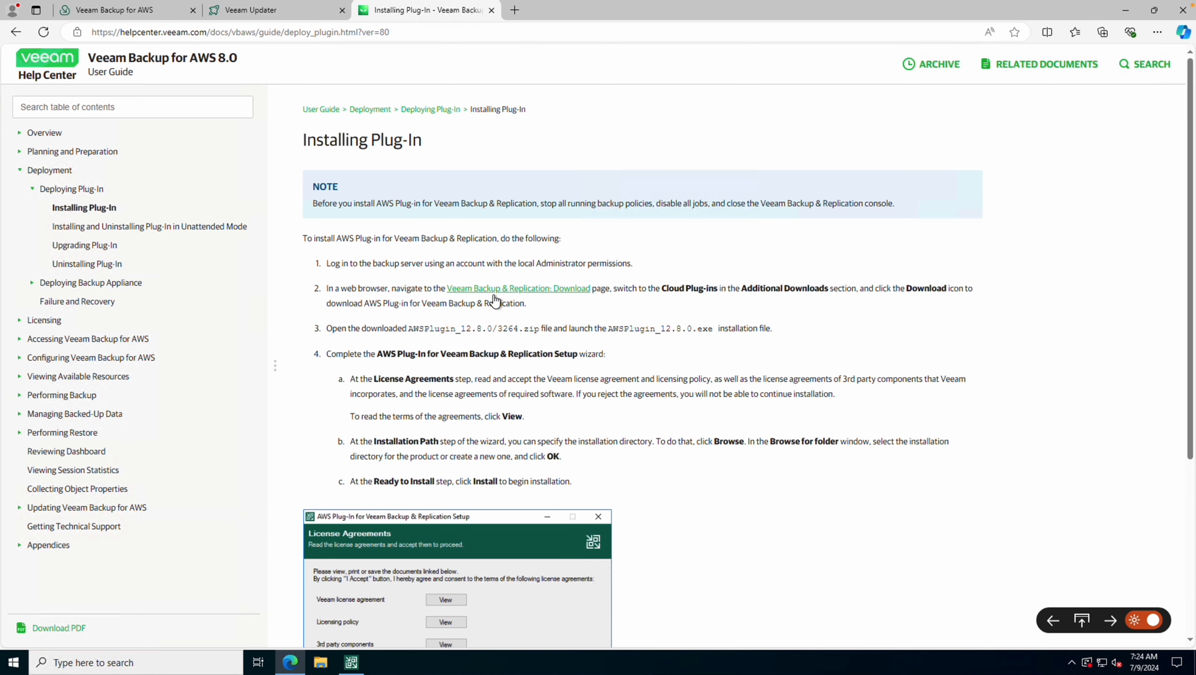
pyautogui.click(493, 296)
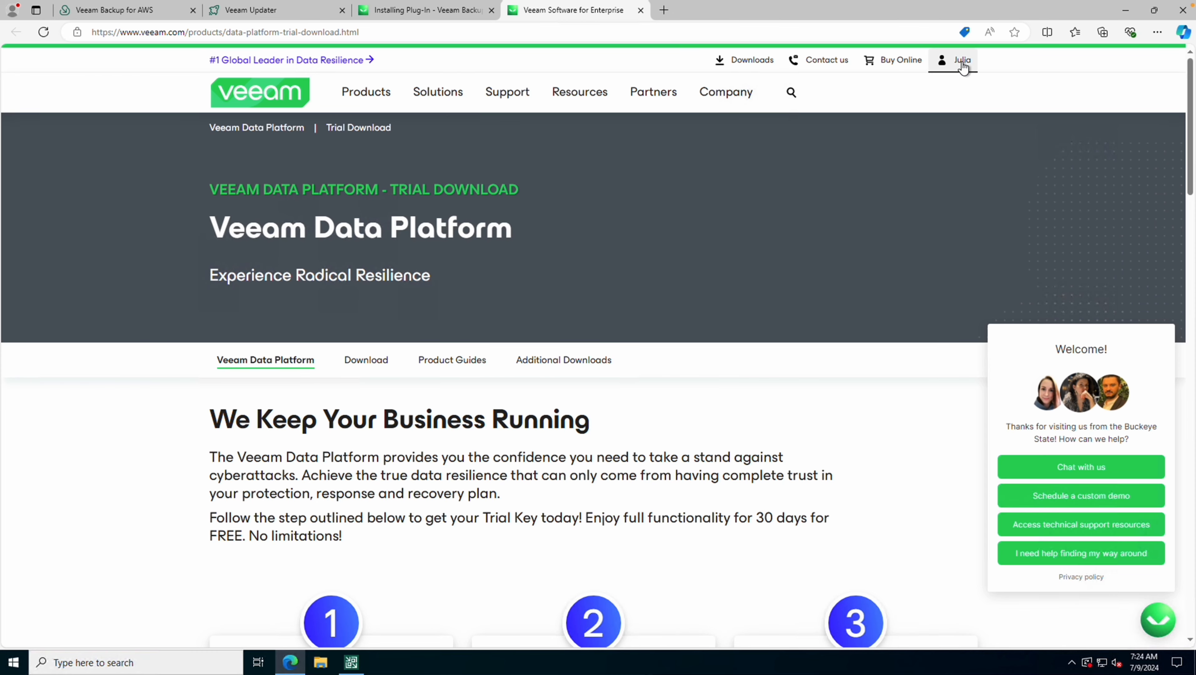
# Download the AWS Plug-In for Veeam Backup & Replication, version 12.8.0.3264, from the Veeam account's additional product downloads.
pyautogui.click(963, 65)
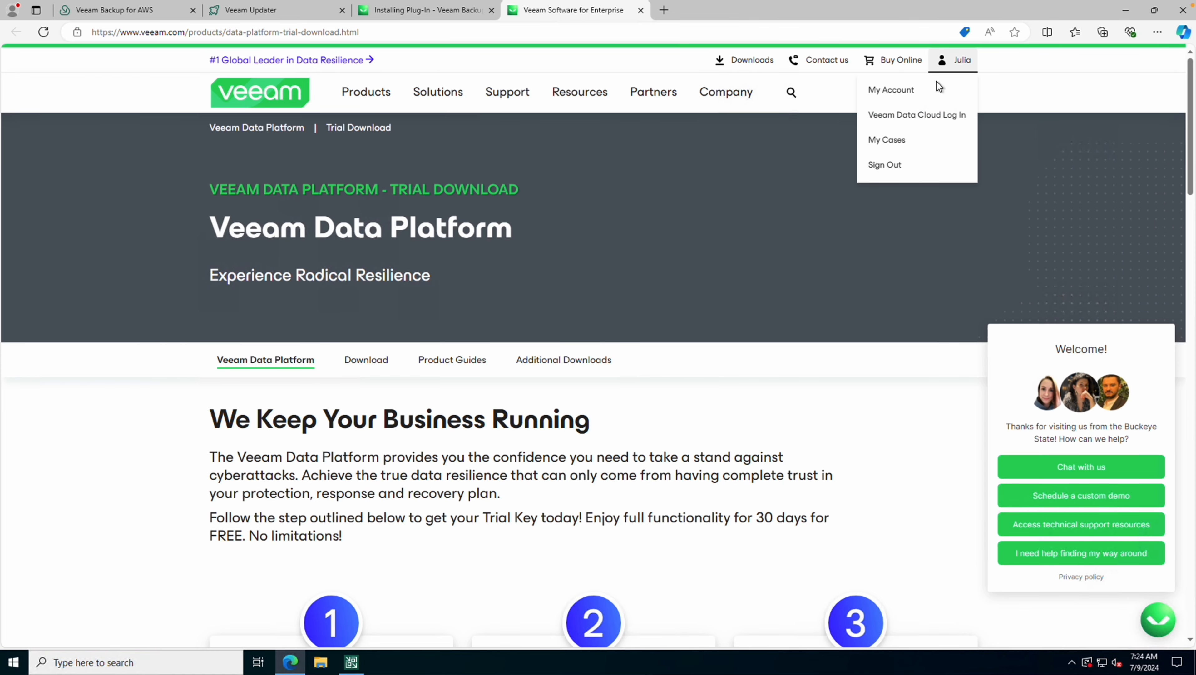
pyautogui.click(911, 94)
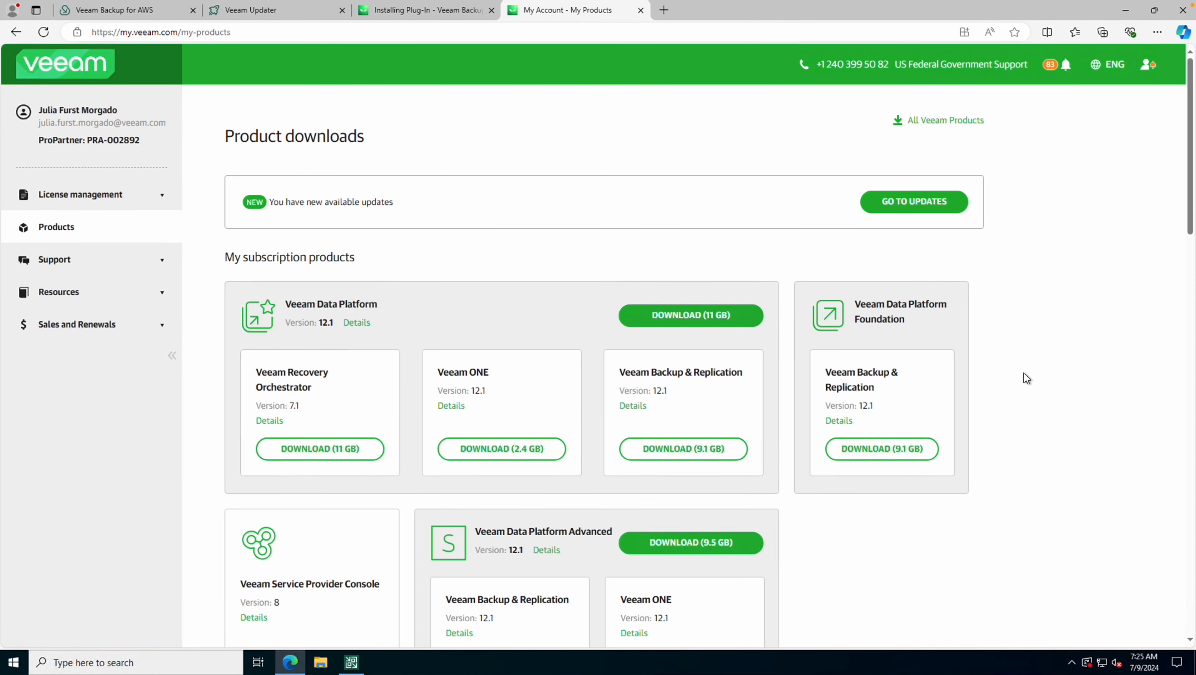
pyautogui.scroll(-10, 1026, 378)
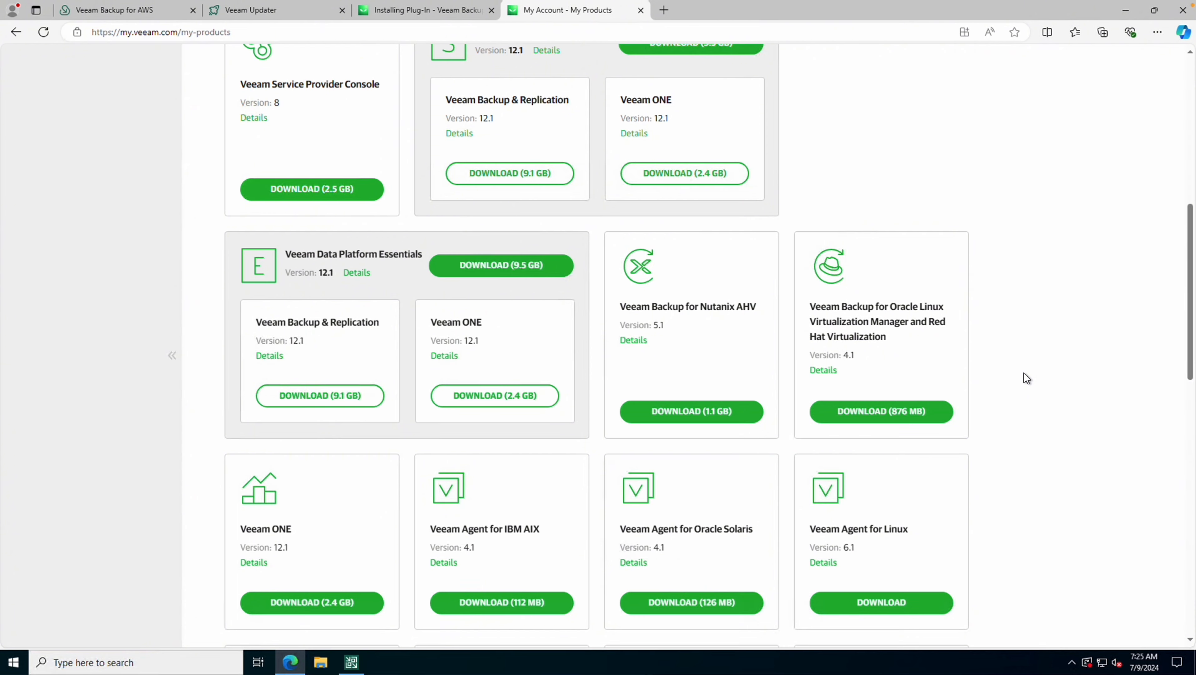
pyautogui.scroll(-10, 1024, 373)
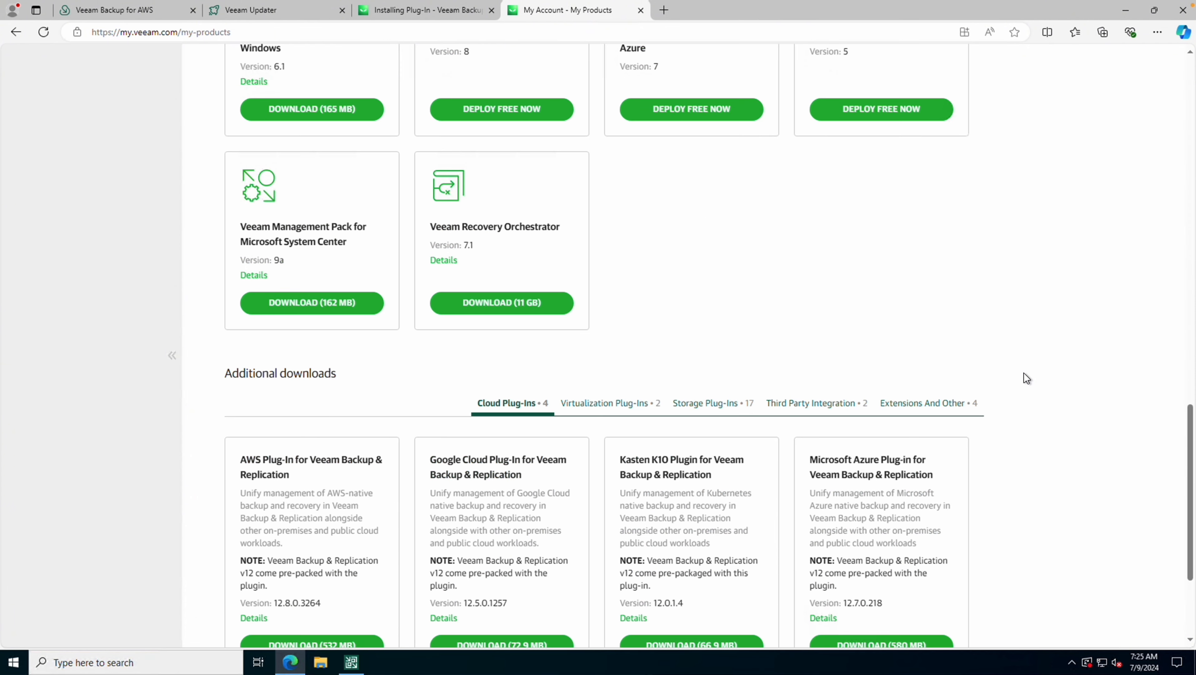
pyautogui.scroll(-4, 1023, 373)
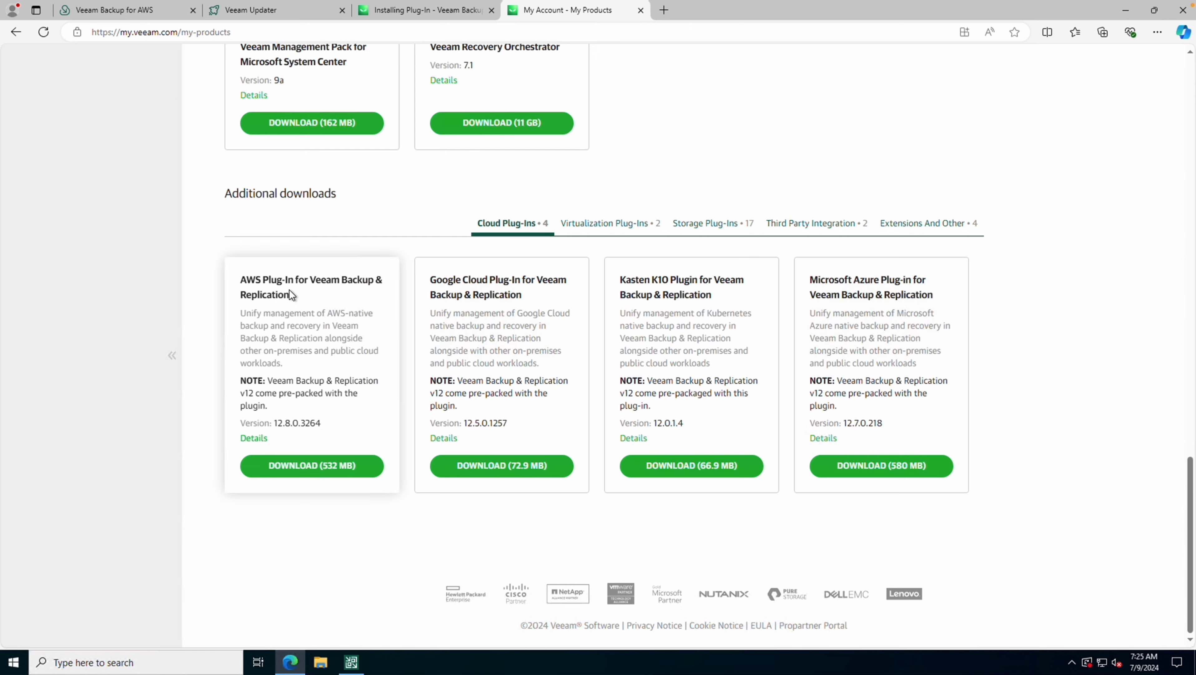
pyautogui.click(330, 467)
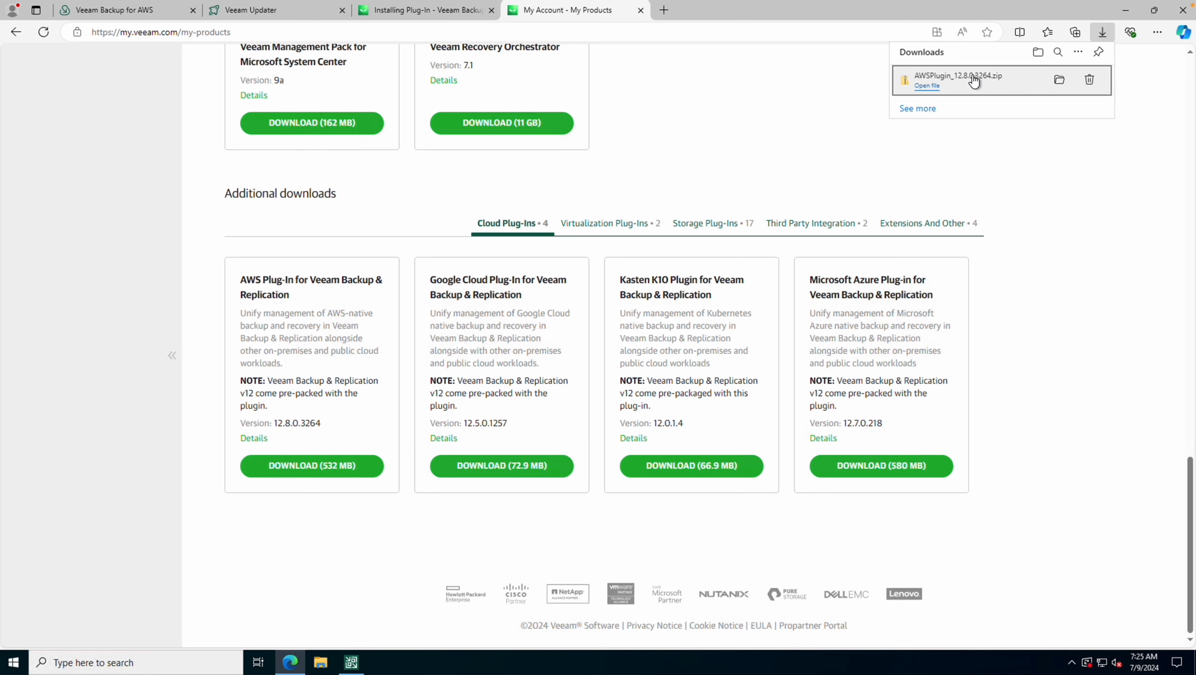
# Launch the AWSPlugin_12.8.0.3264 installer from the downloaded zip and allow it to make changes to the device.
pyautogui.click(932, 89)
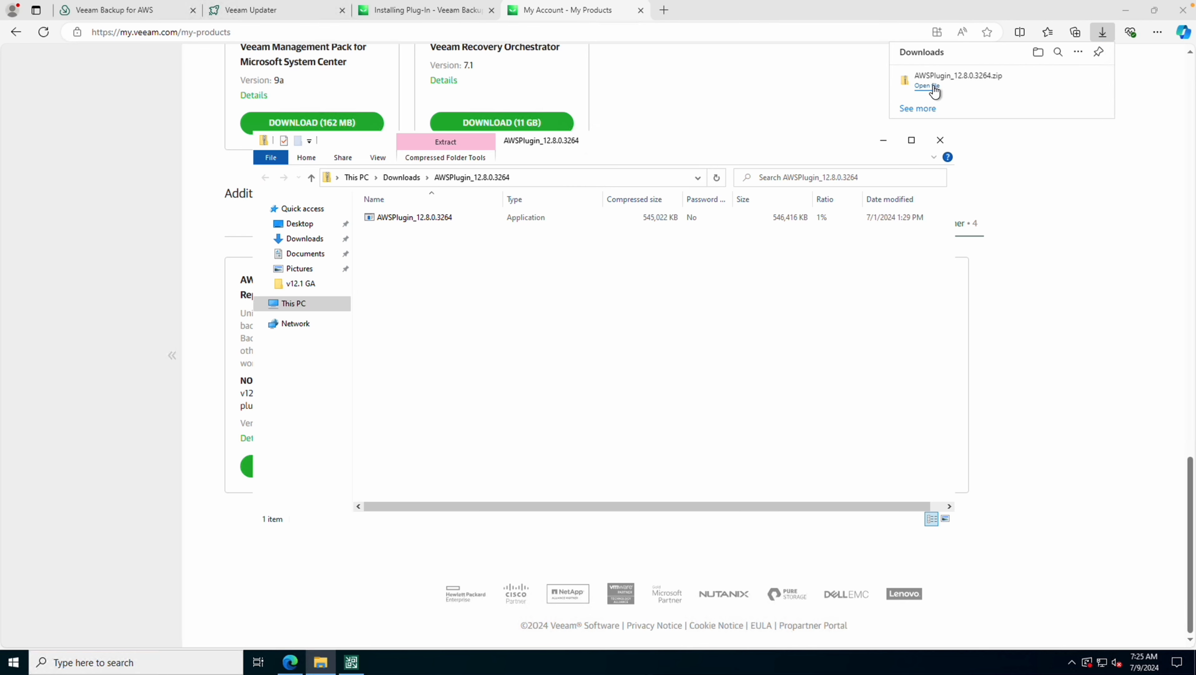
pyautogui.click(448, 218)
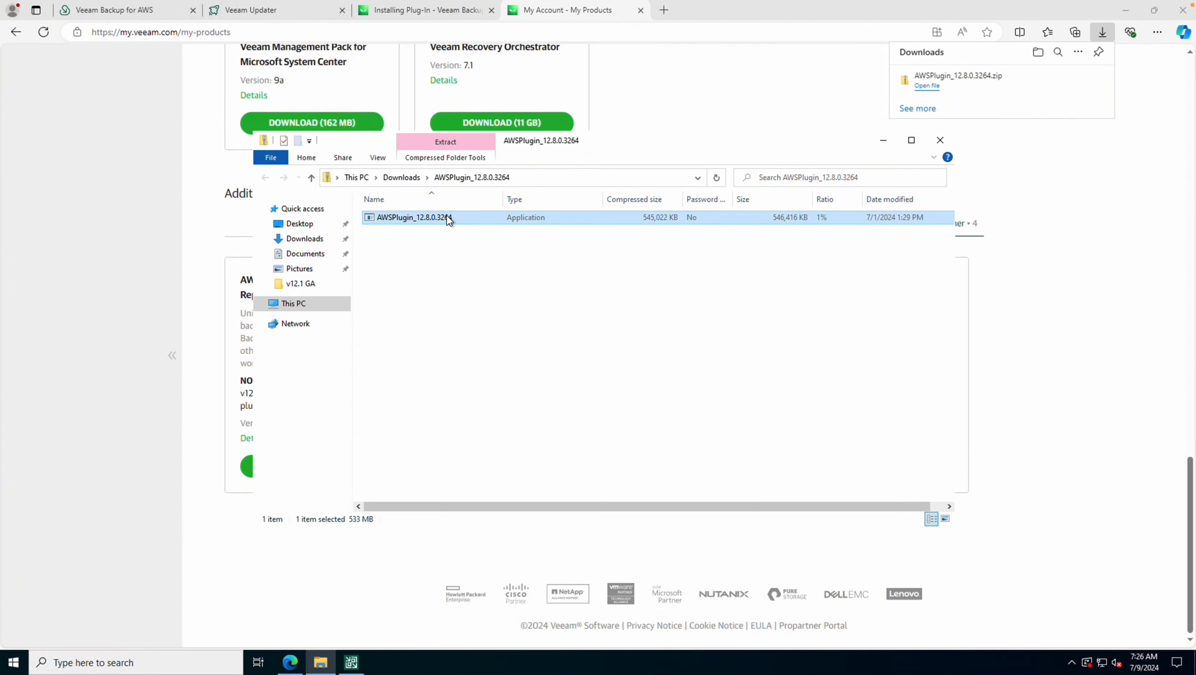
pyautogui.doubleClick(447, 218)
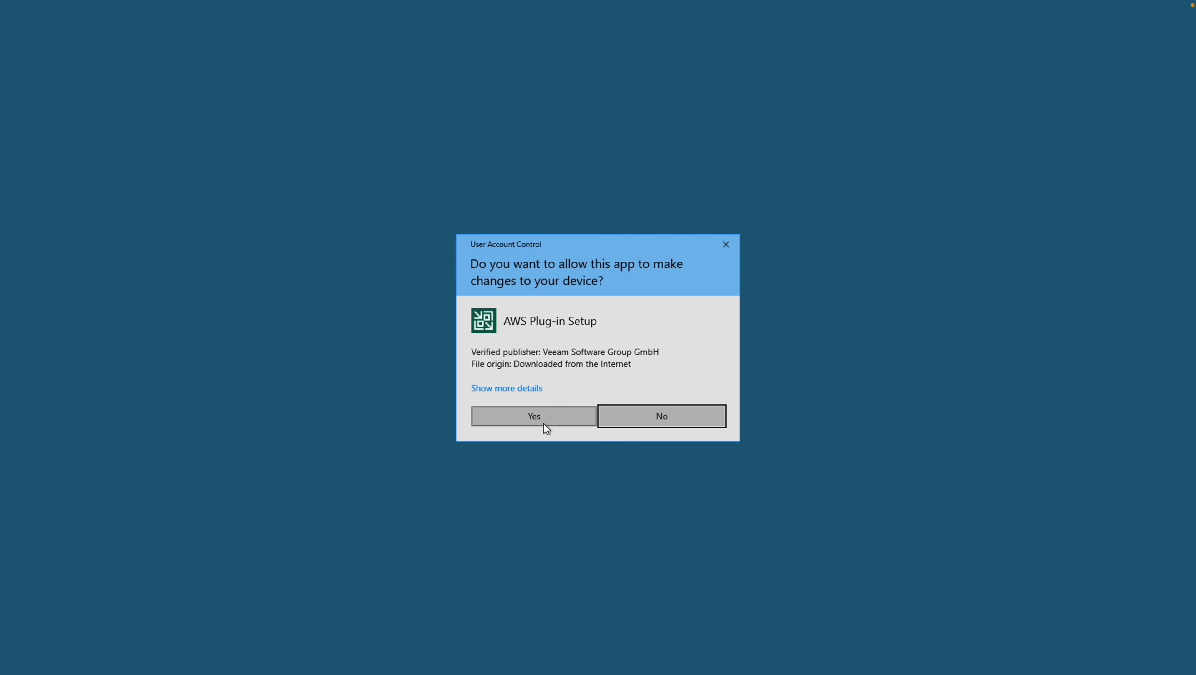
pyautogui.click(538, 417)
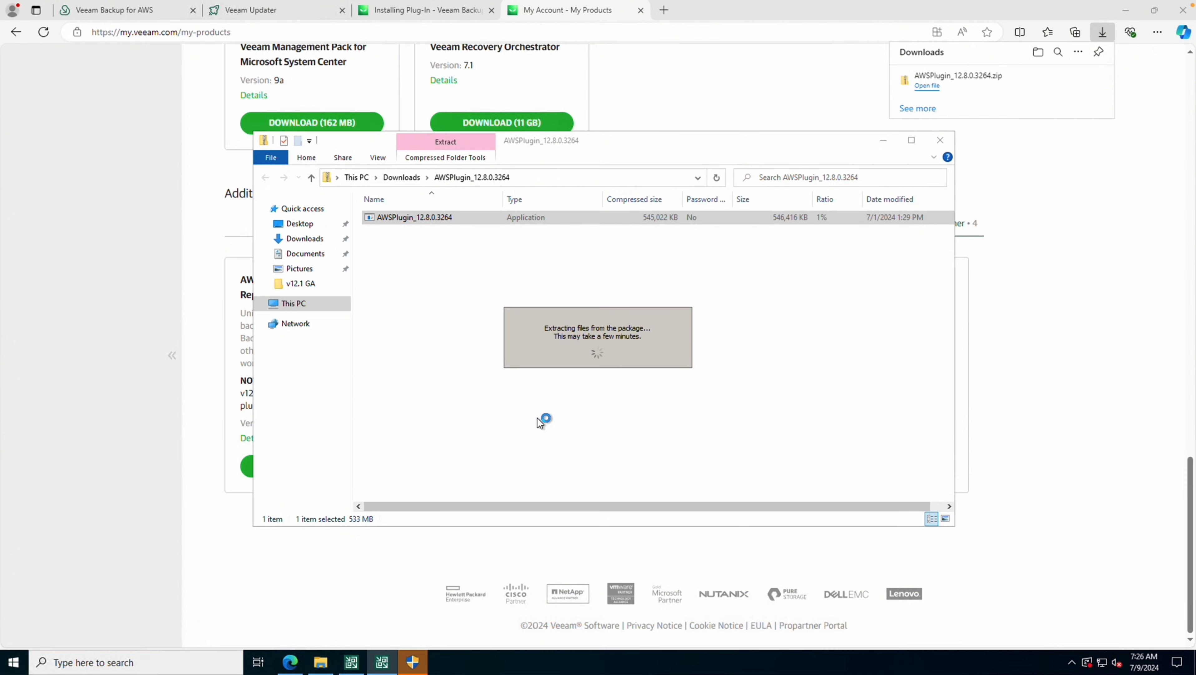
# Close the open Veeam Backup & Replication console and install the plug-in's prerequisites, Microsoft ASP.NET Core 8.0.6 Shared Framework and .NET Core Runtime 8.0.6.
pyautogui.rightClick(351, 661)
pyautogui.click(351, 636)
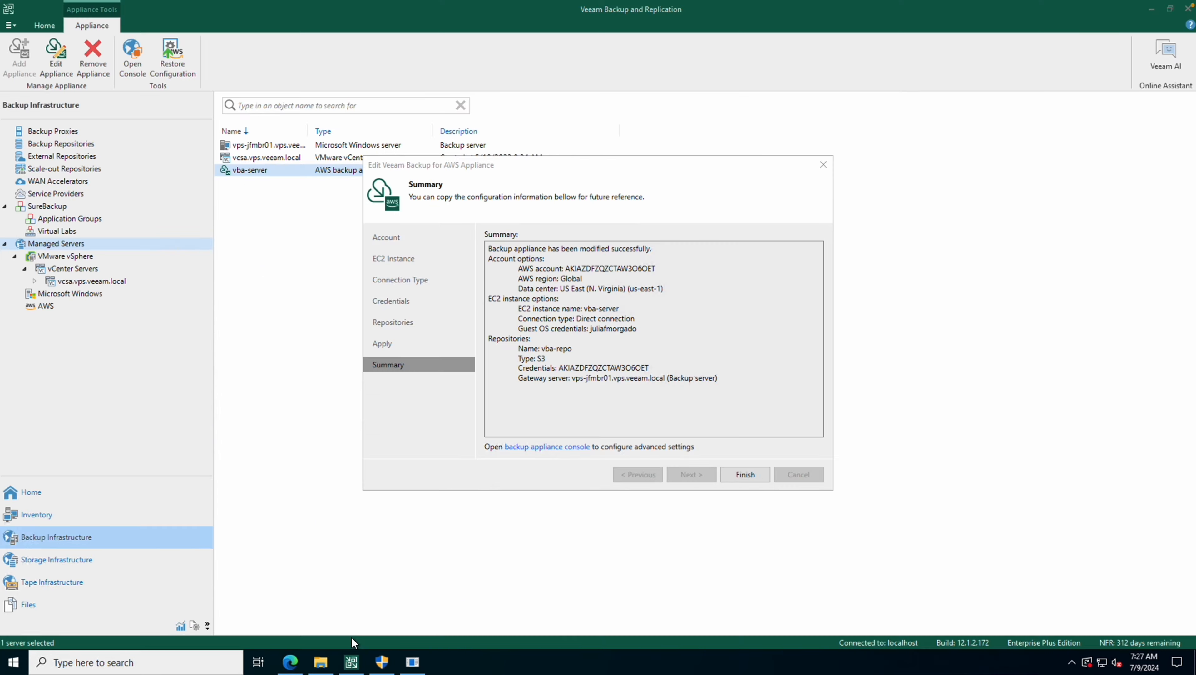
pyautogui.click(645, 382)
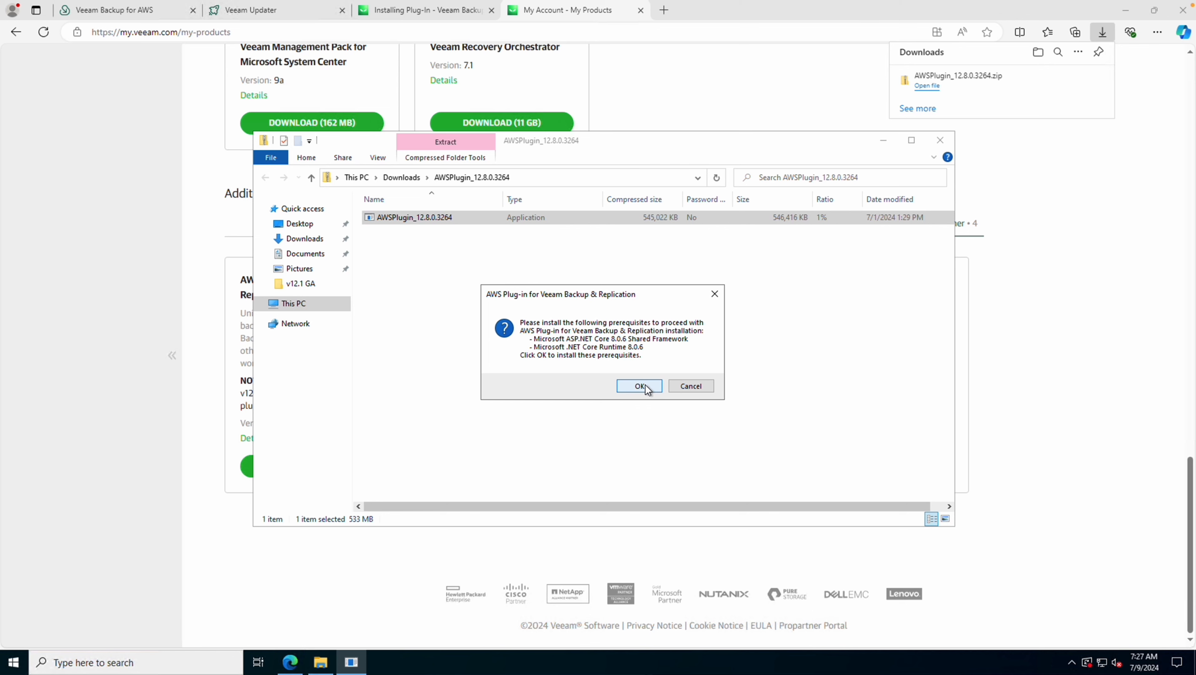
pyautogui.click(646, 385)
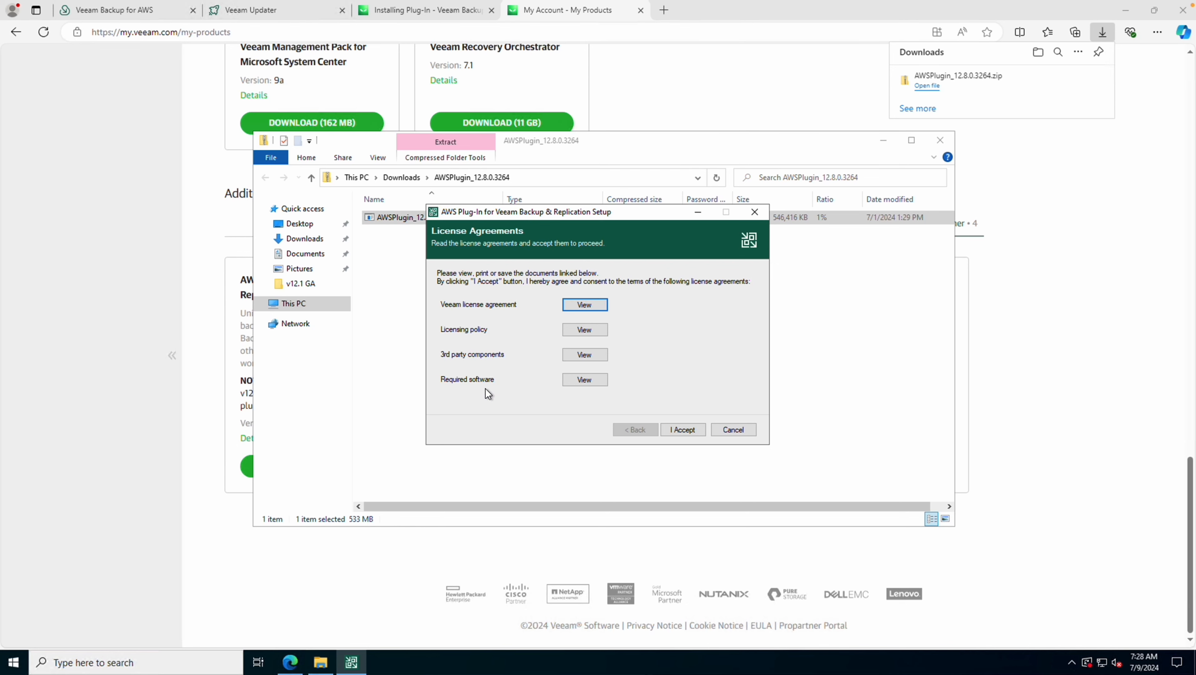
# Accept the license agreements and run the AWS Plug-In upgrade through to the end of the setup wizard.
pyautogui.click(691, 434)
pyautogui.click(691, 434)
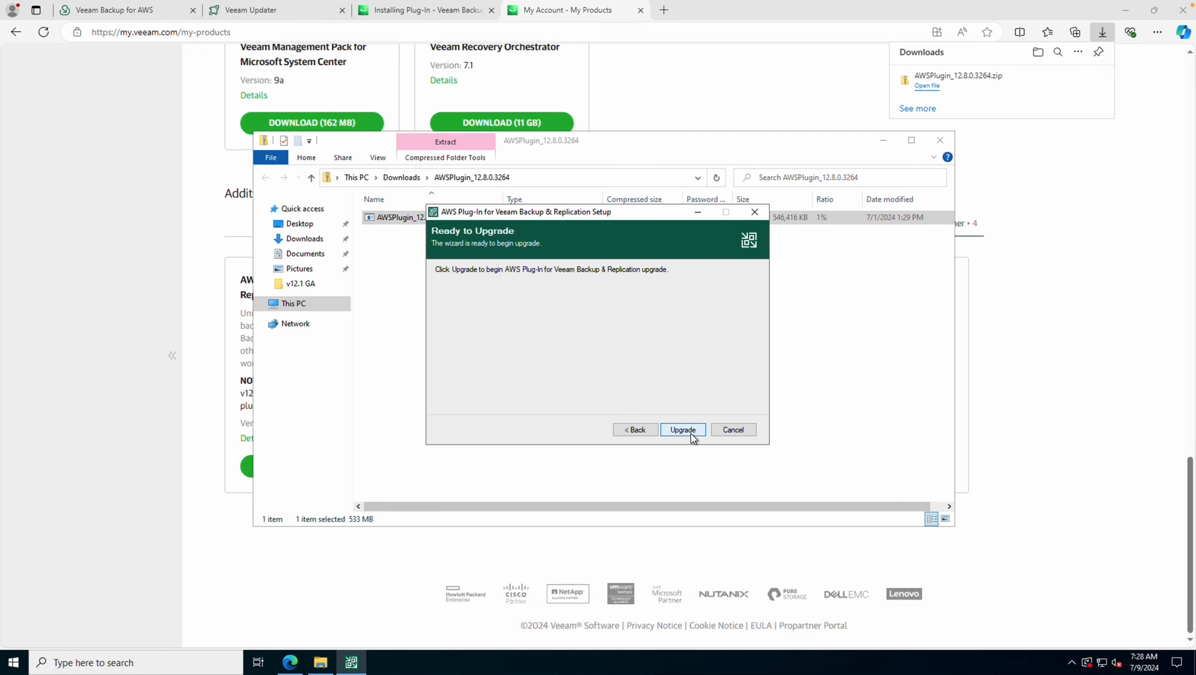
pyautogui.click(691, 432)
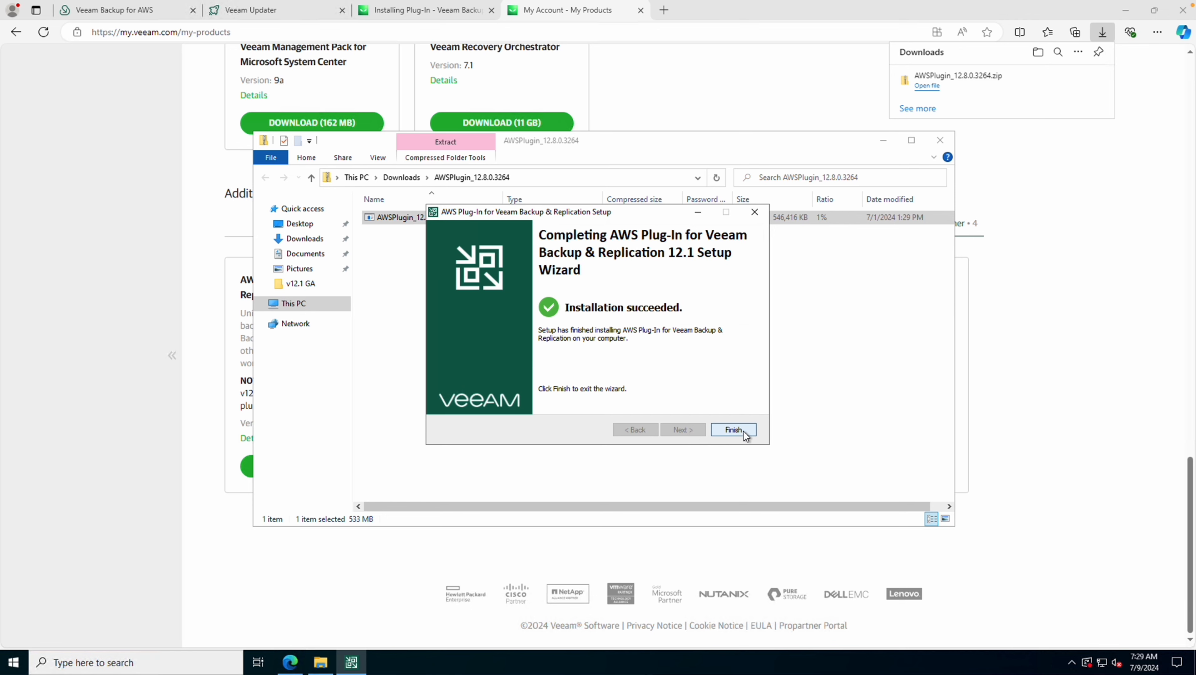
pyautogui.click(733, 430)
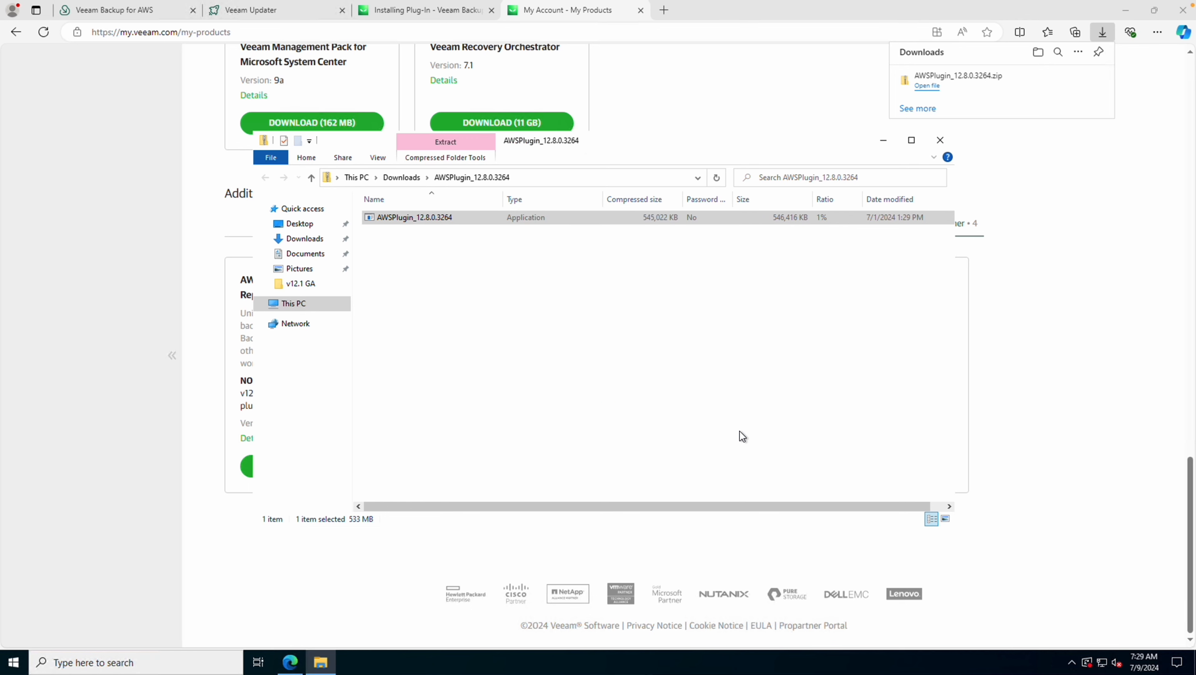
# Clear the folder and browser windows away, open the Veeam Backup & Replication Console from the desktop, and connect to the backup server.
pyautogui.click(939, 140)
pyautogui.click(1126, 9)
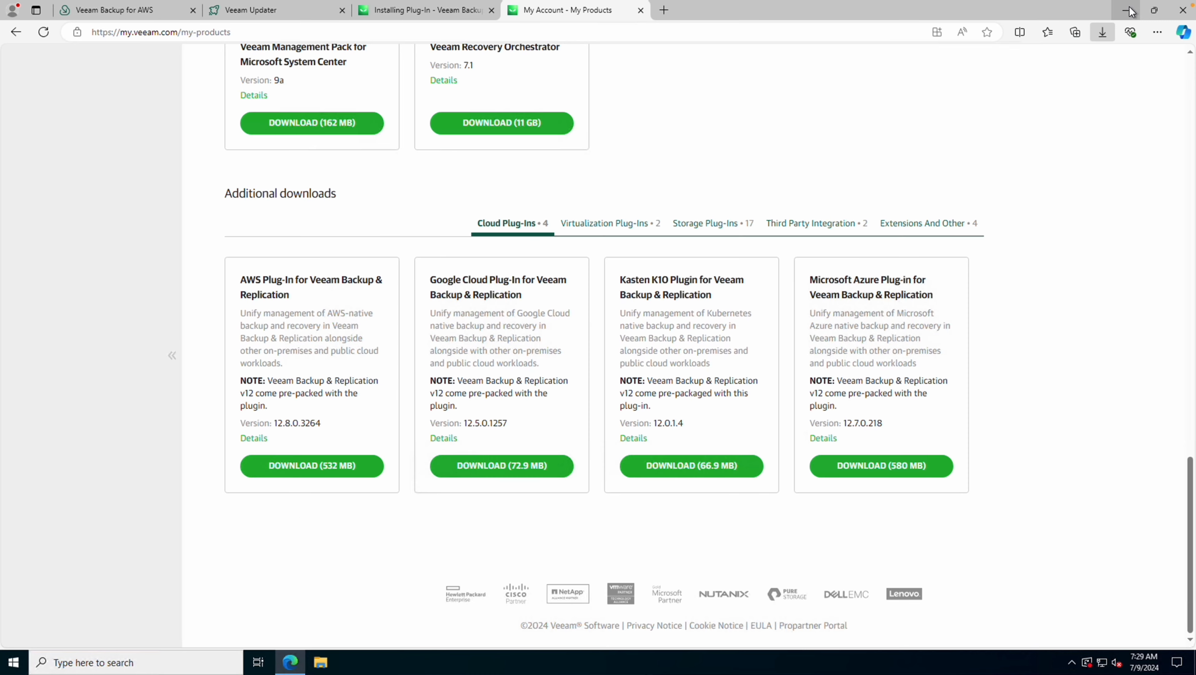
pyautogui.doubleClick(4, 88)
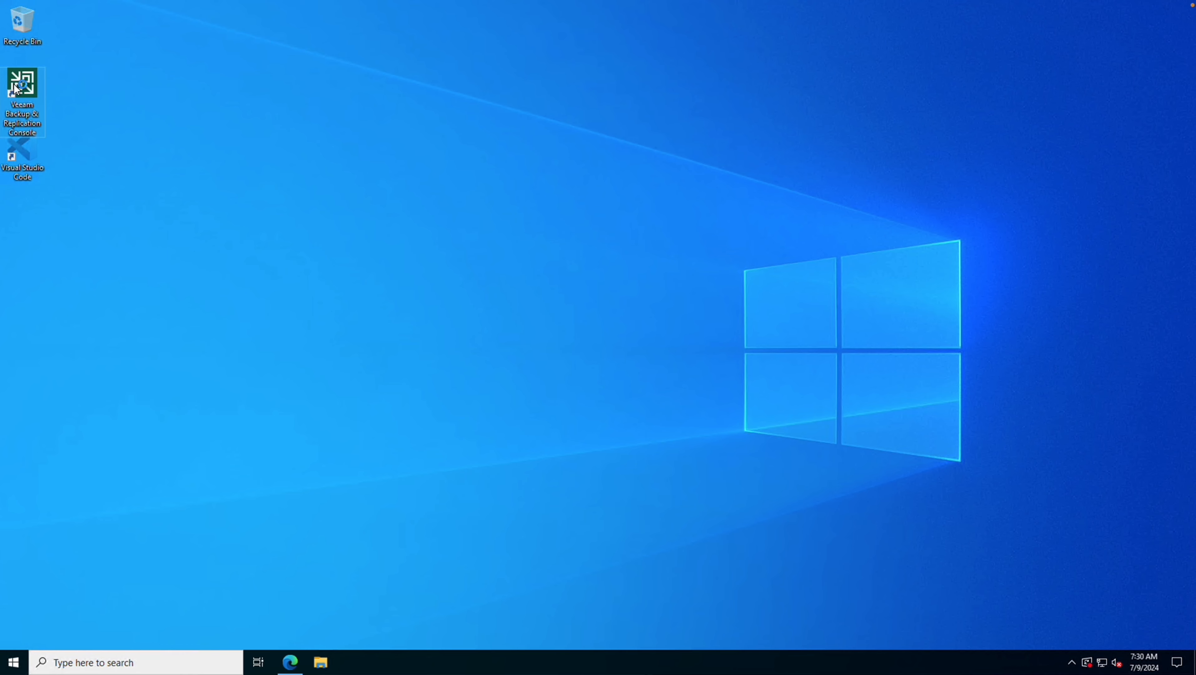
pyautogui.click(643, 424)
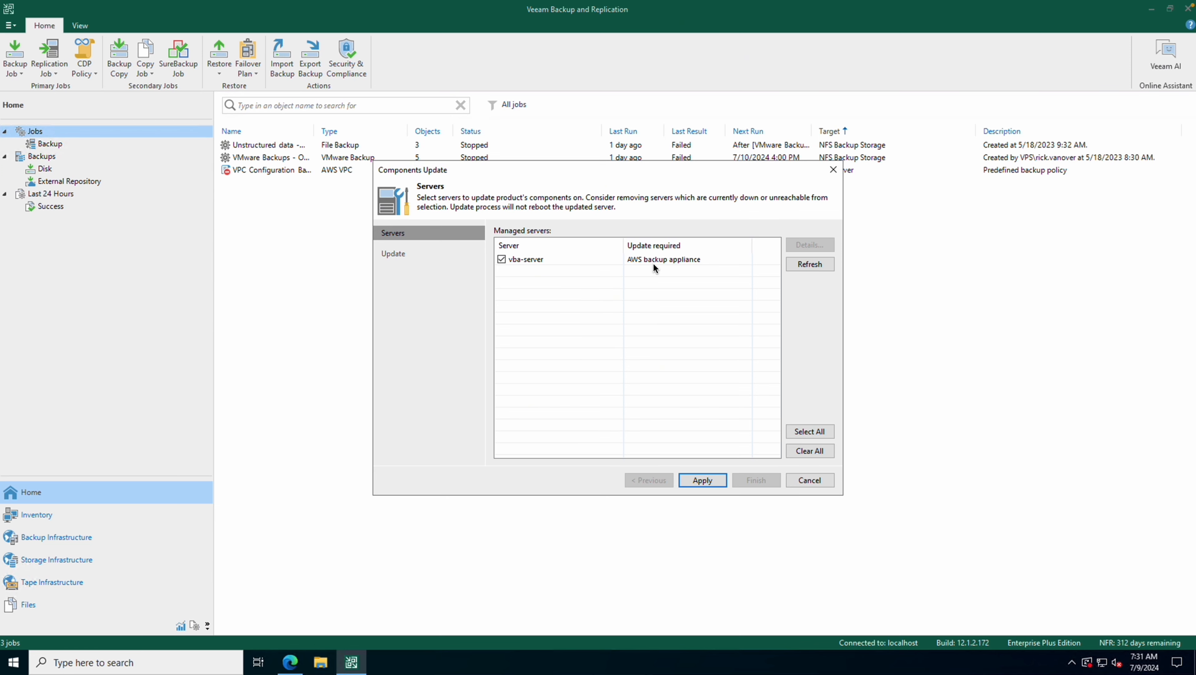
# Update the AWS backup appliance component on vba-server, agreeing to proceed, and complete the Components Update wizard.
pyautogui.click(703, 481)
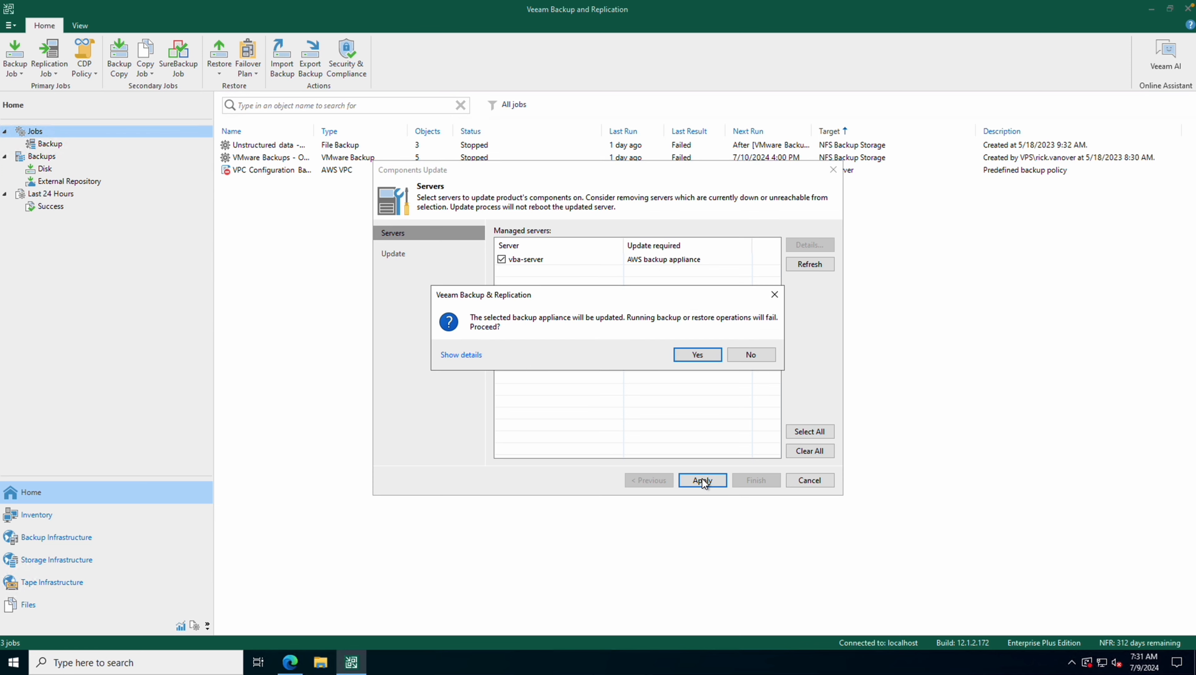
pyautogui.click(690, 355)
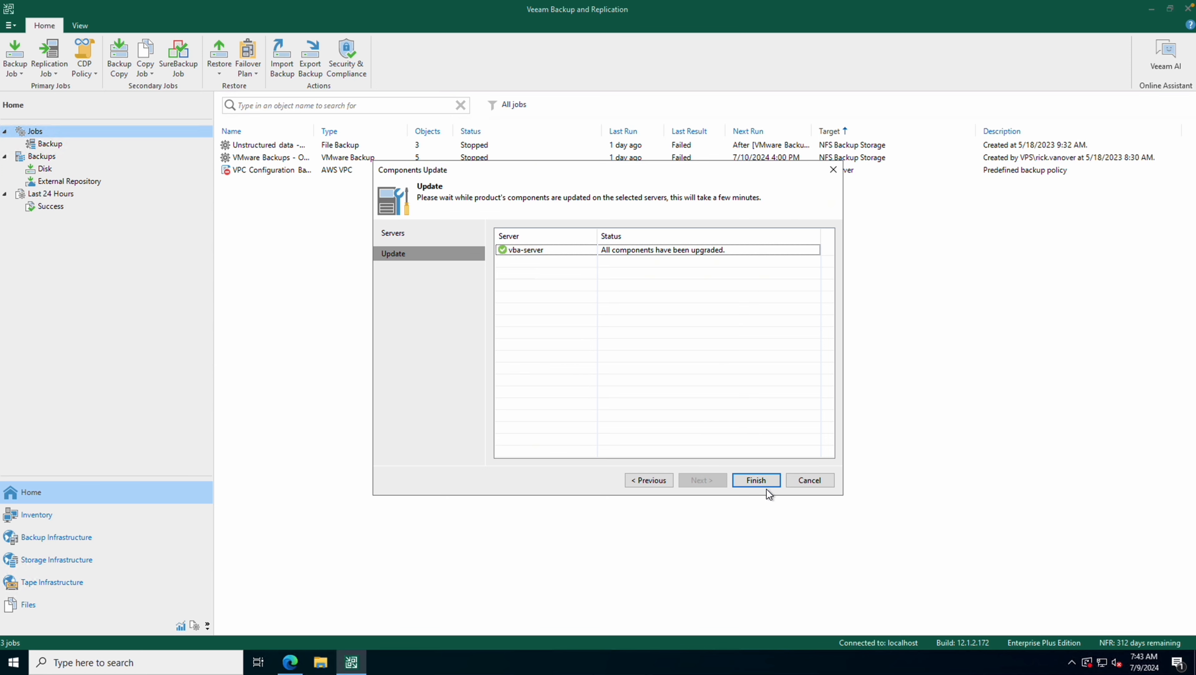
pyautogui.click(763, 480)
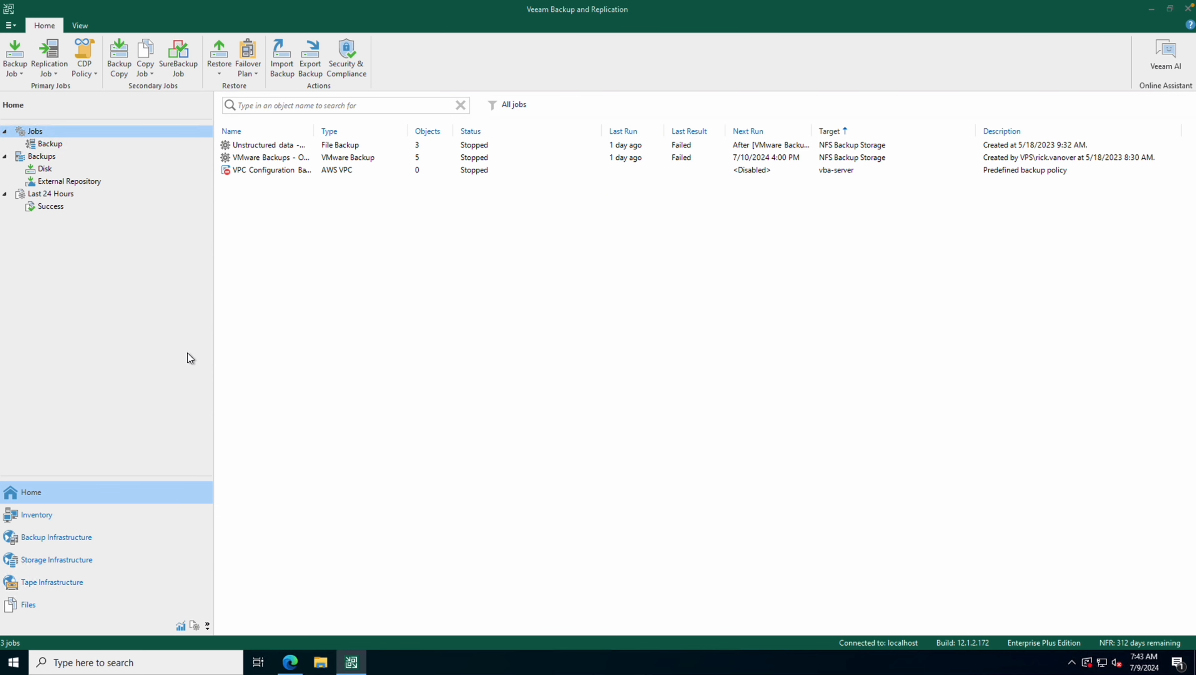
# Open the web console of the vba-server appliance from the managed servers in the backup infrastructure.
pyautogui.click(73, 548)
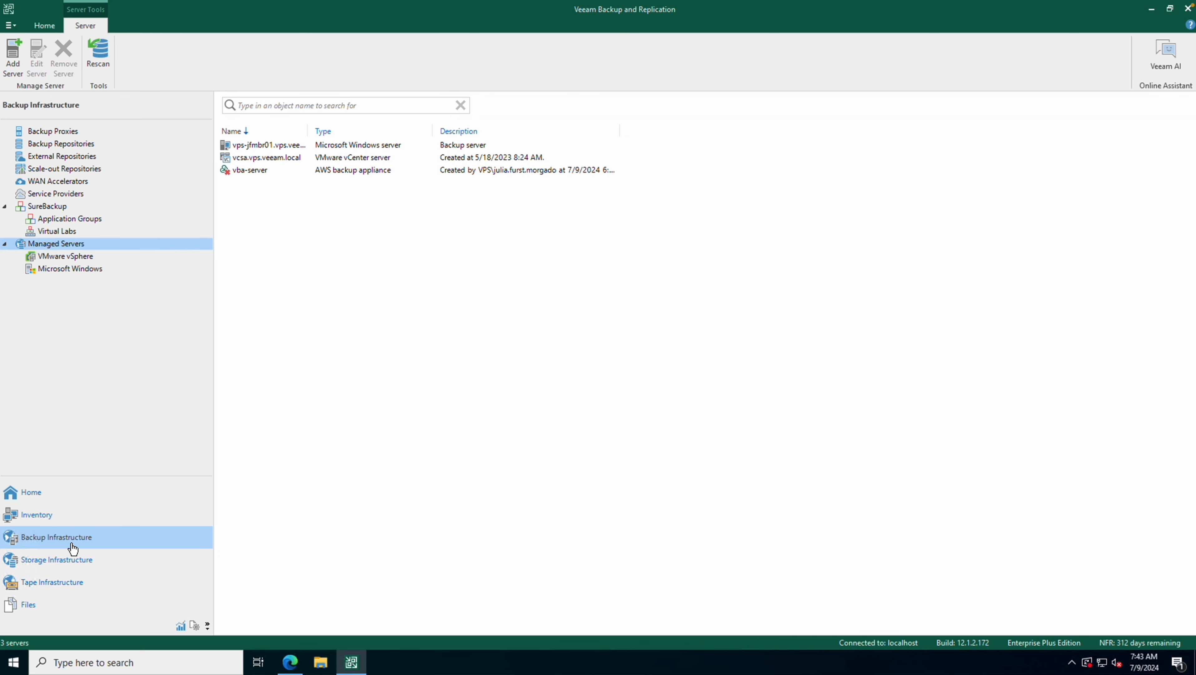
pyautogui.click(262, 175)
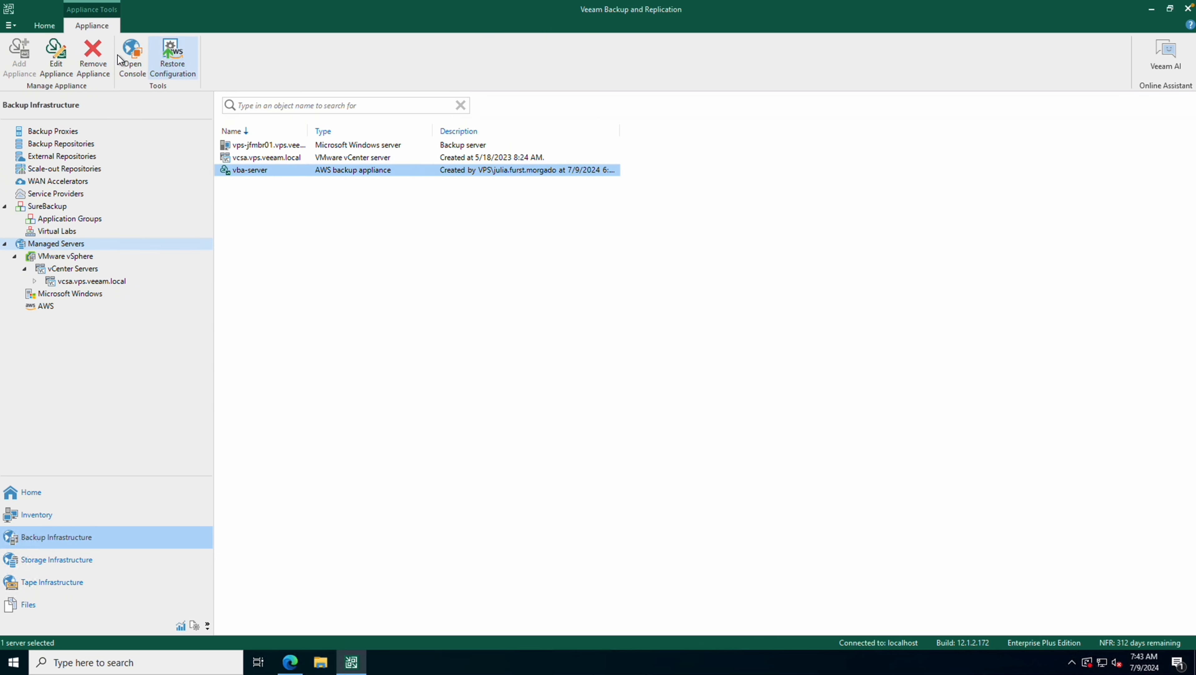
pyautogui.click(137, 62)
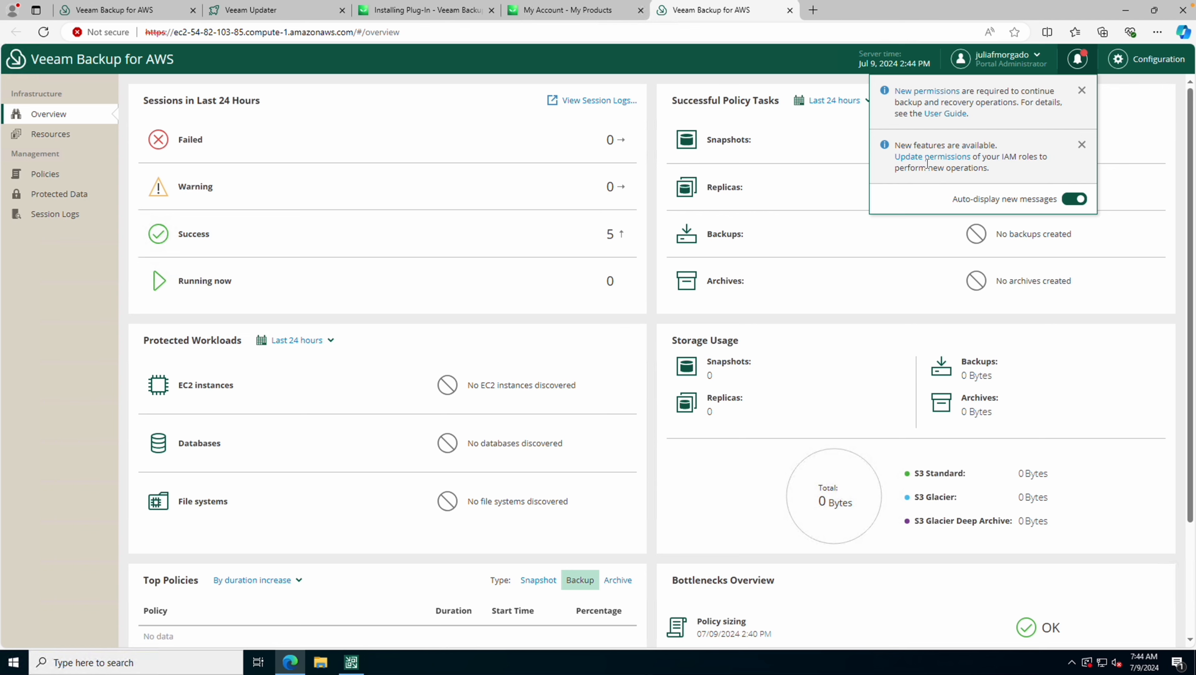
# Check the appliance's product version under the update details of its support information.
pyautogui.click(1146, 59)
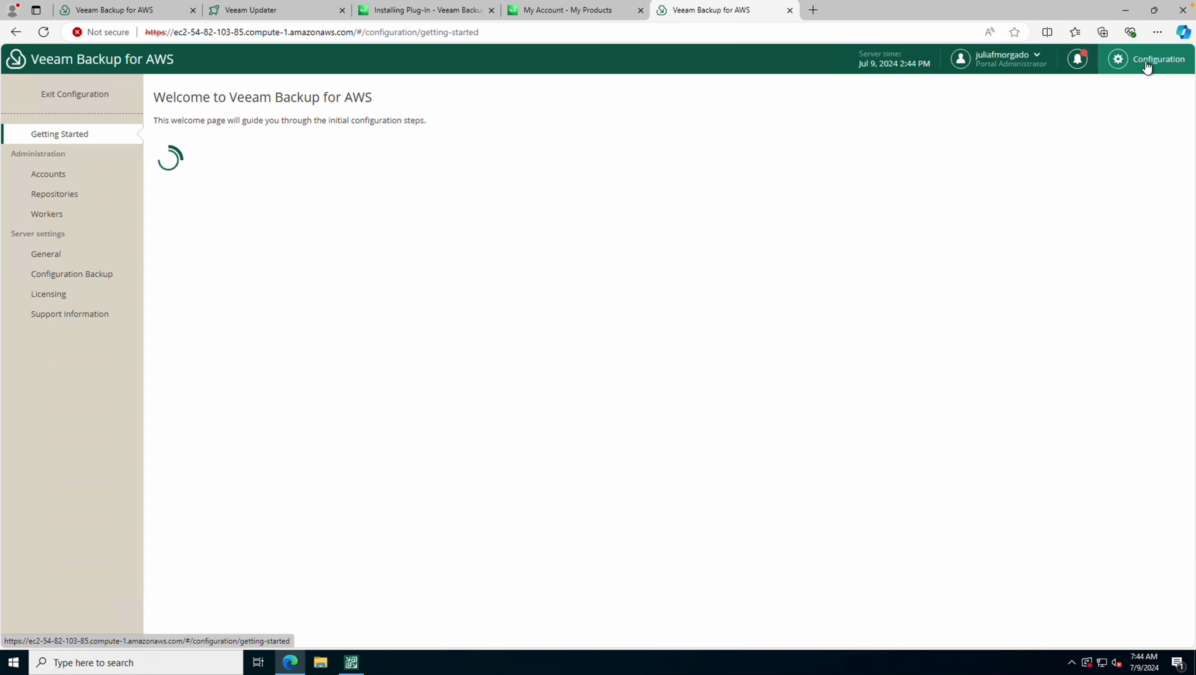
pyautogui.click(74, 315)
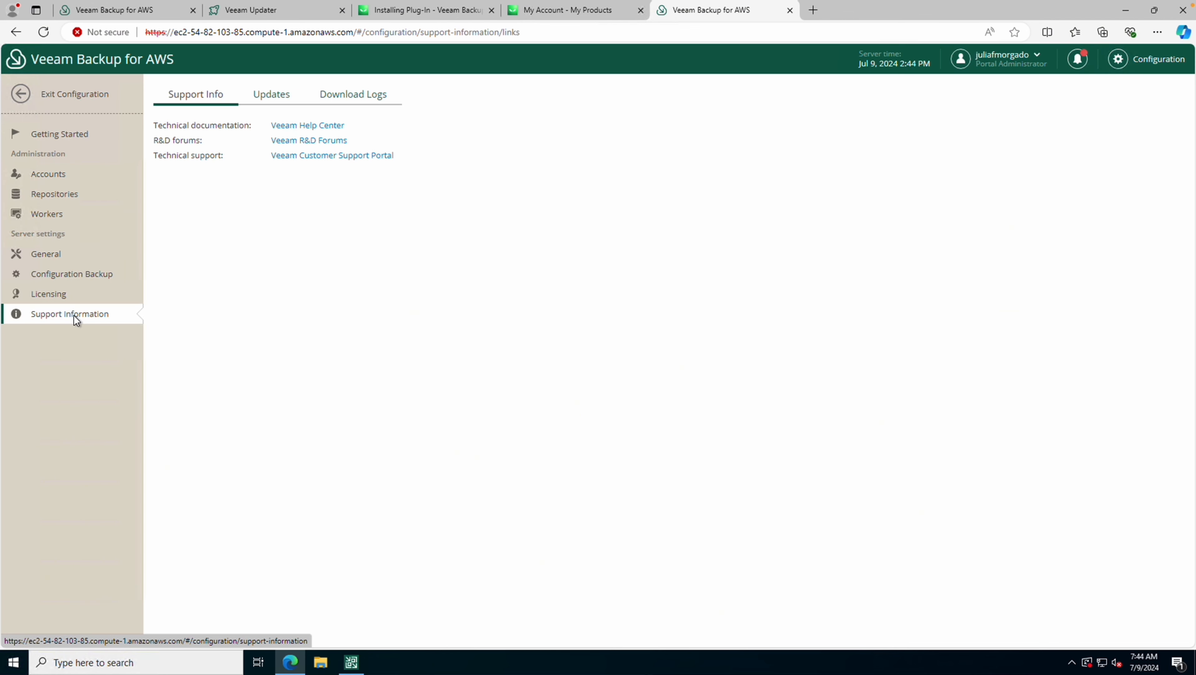
pyautogui.click(262, 94)
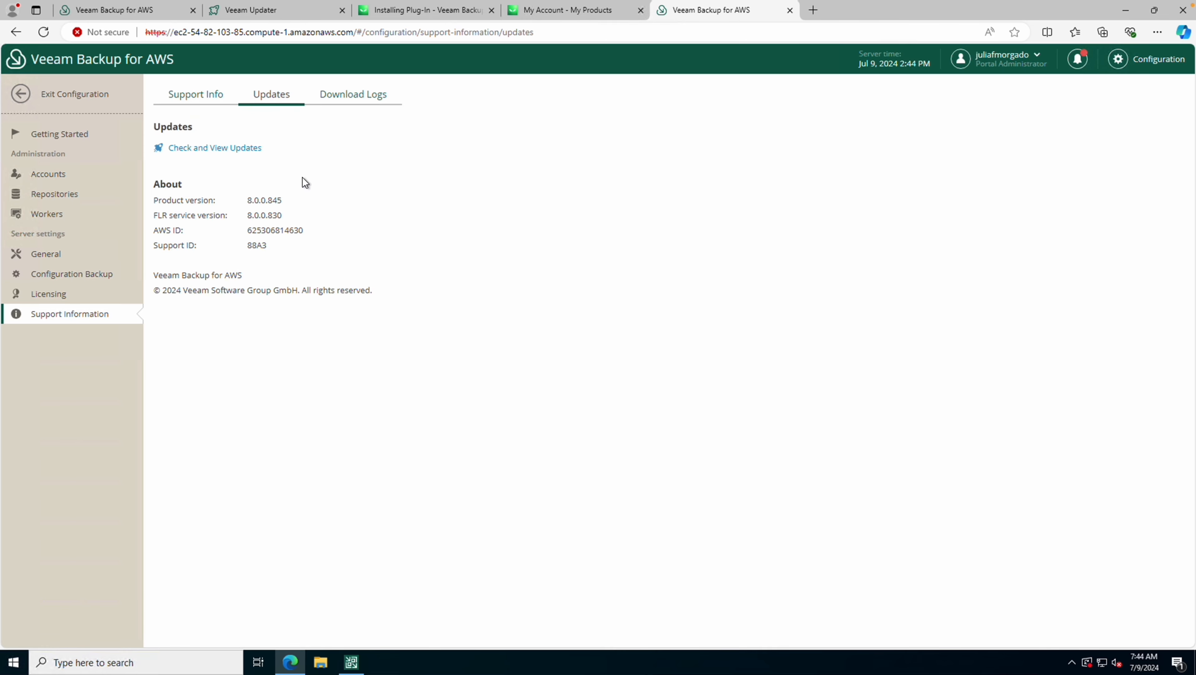
pyautogui.moveTo(308, 248); pyautogui.dragTo(165, 194)
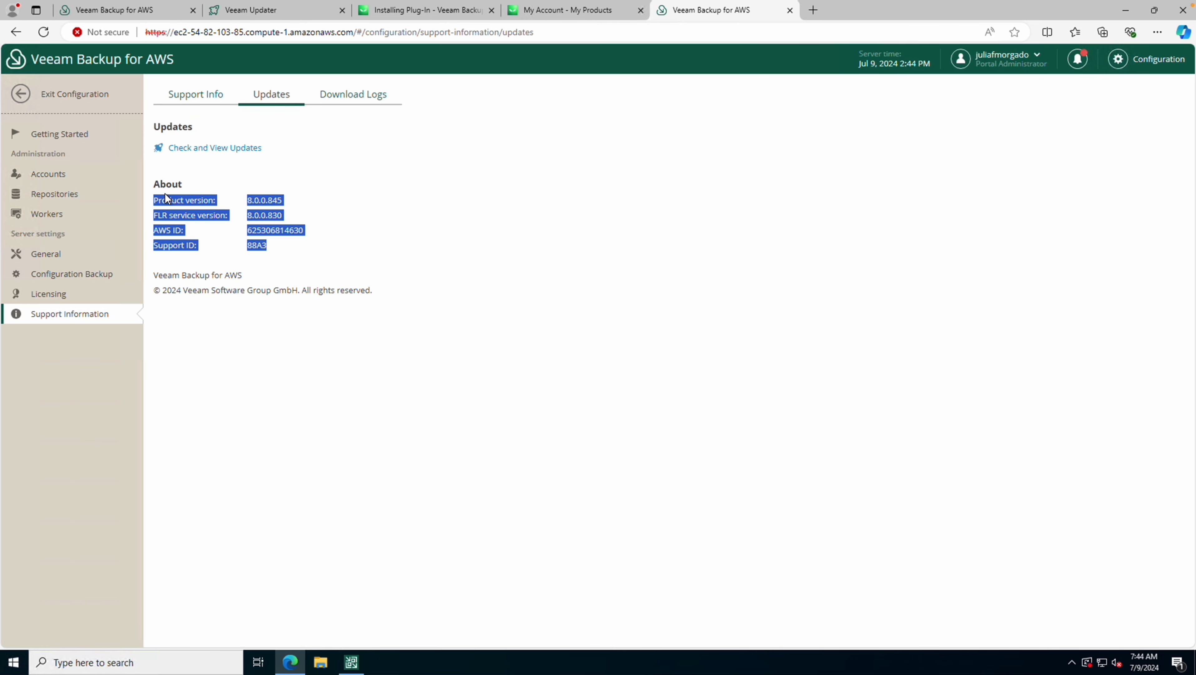
pyautogui.click(311, 196)
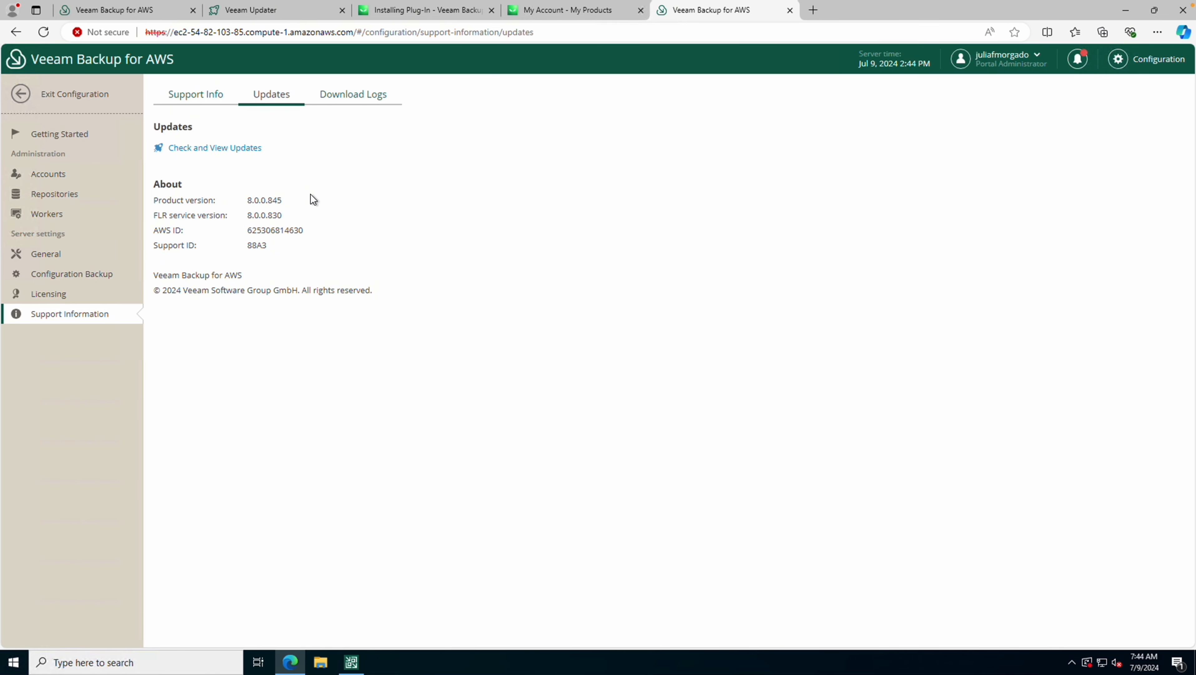